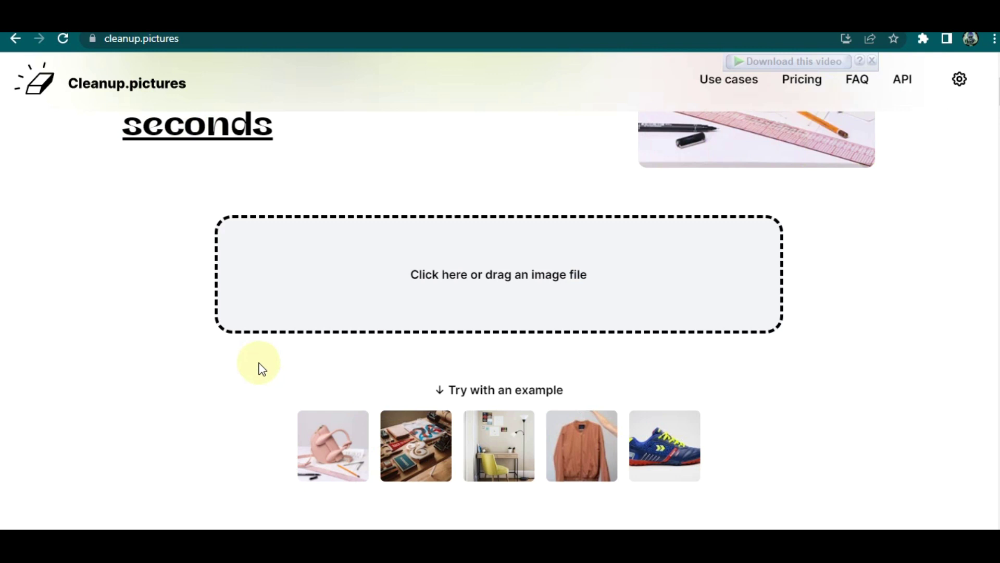
scroll(313, 315, "up", 3)
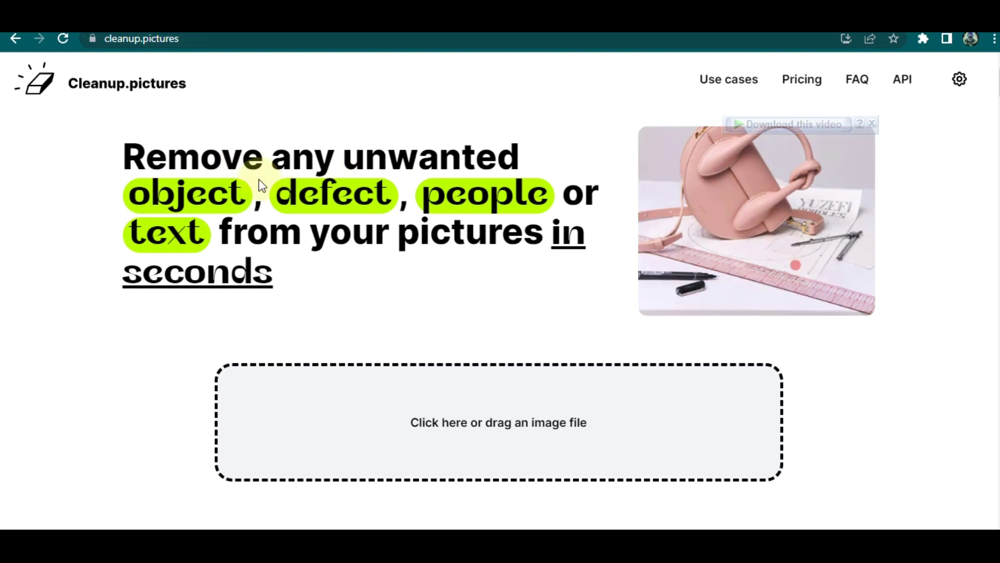
scroll(267, 185, "down", 1)
scroll(373, 224, "up", 2)
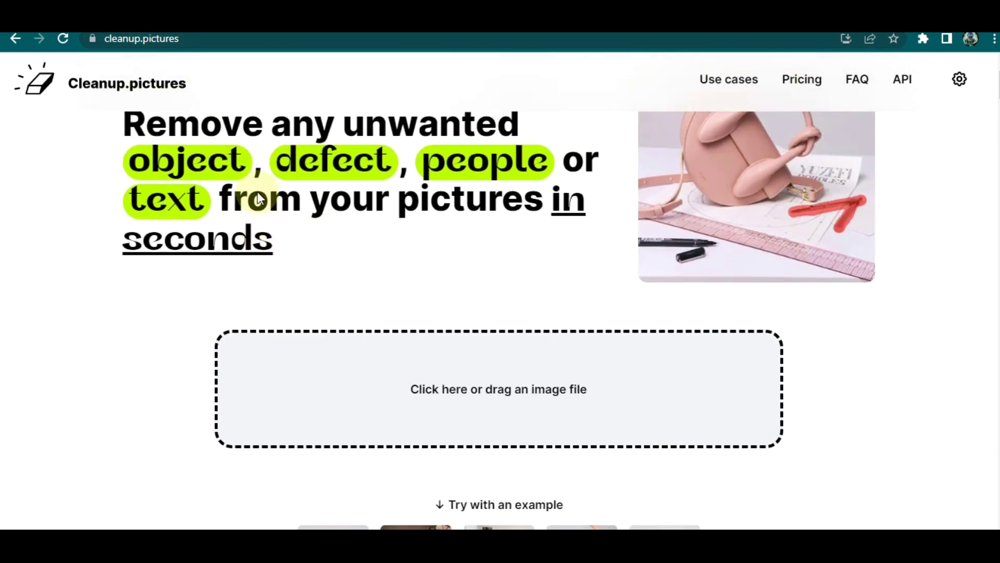
scroll(422, 265, "down", 3)
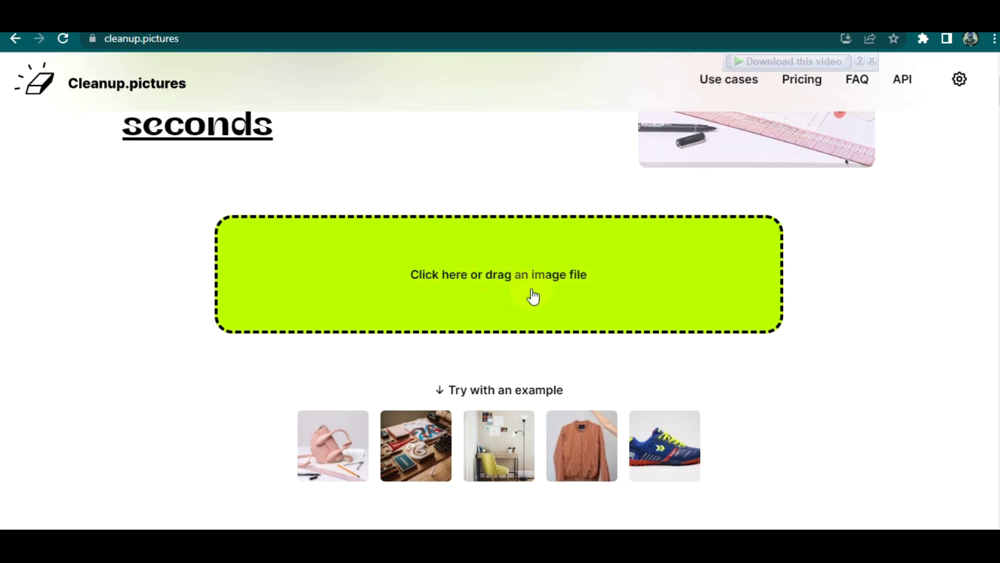
Upload the beach selfie aIMG_20171210_162557.jpg from the Captures folder
left_click(425, 260)
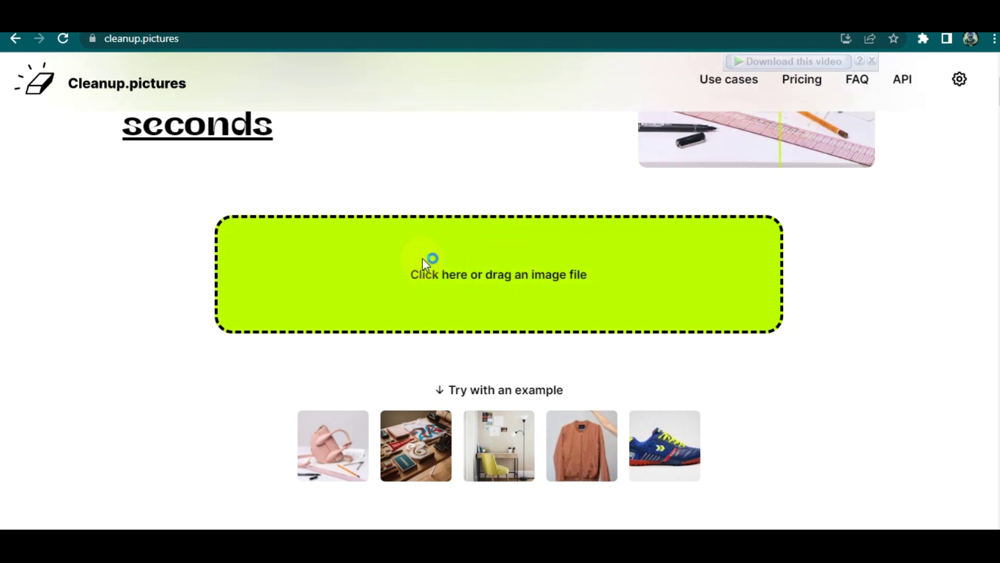
scroll(399, 232, "down", 2)
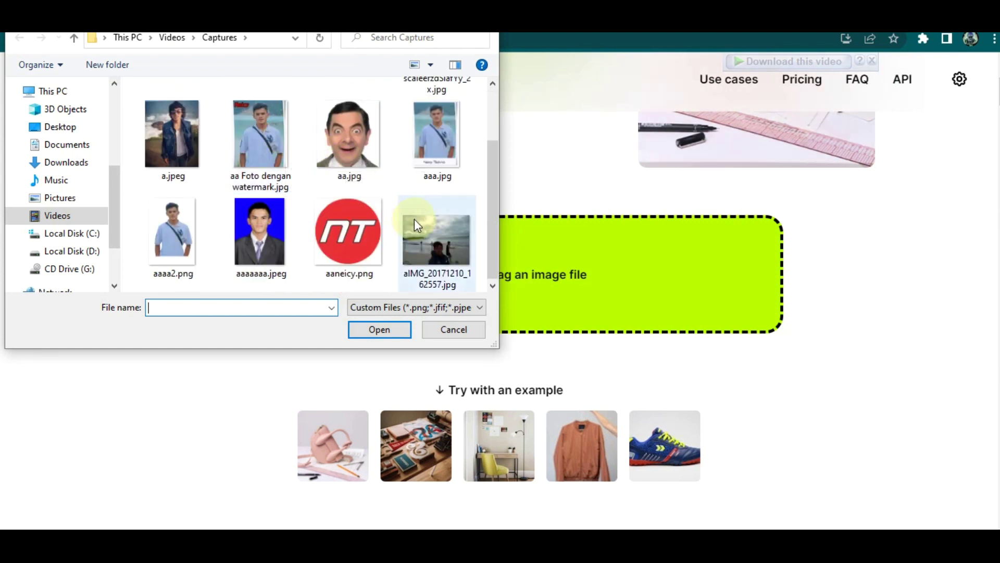
left_click(440, 237)
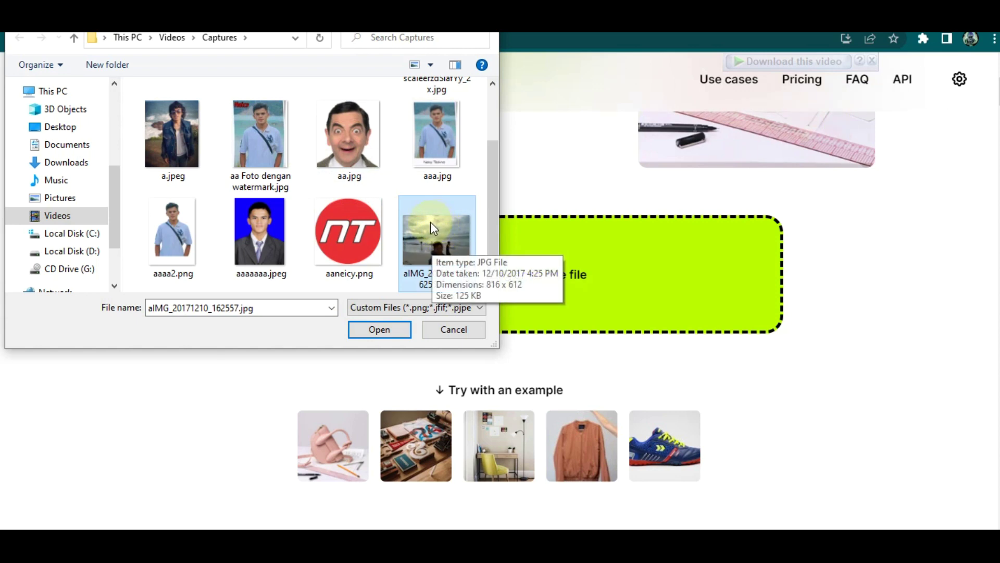
left_click(371, 330)
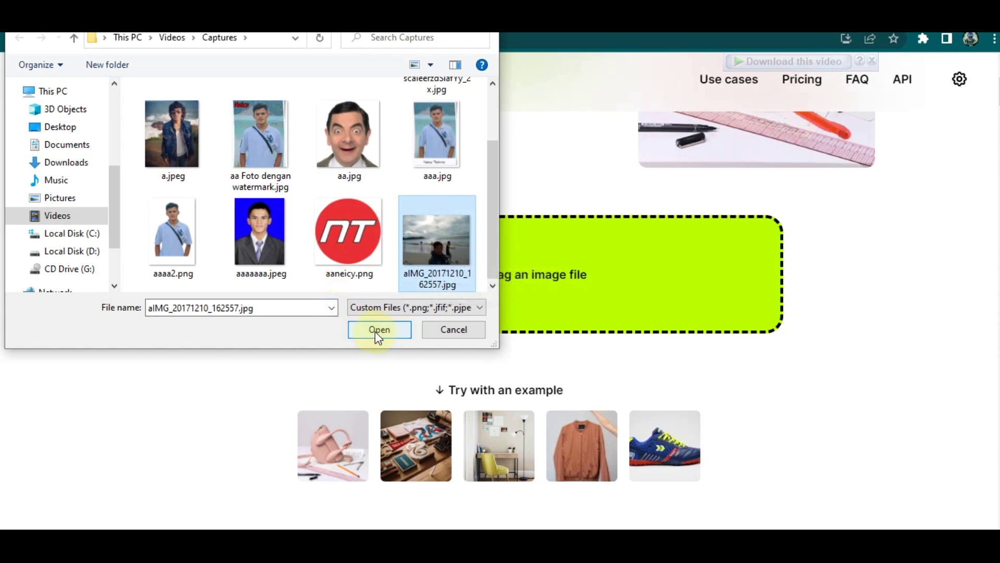
left_click(374, 332)
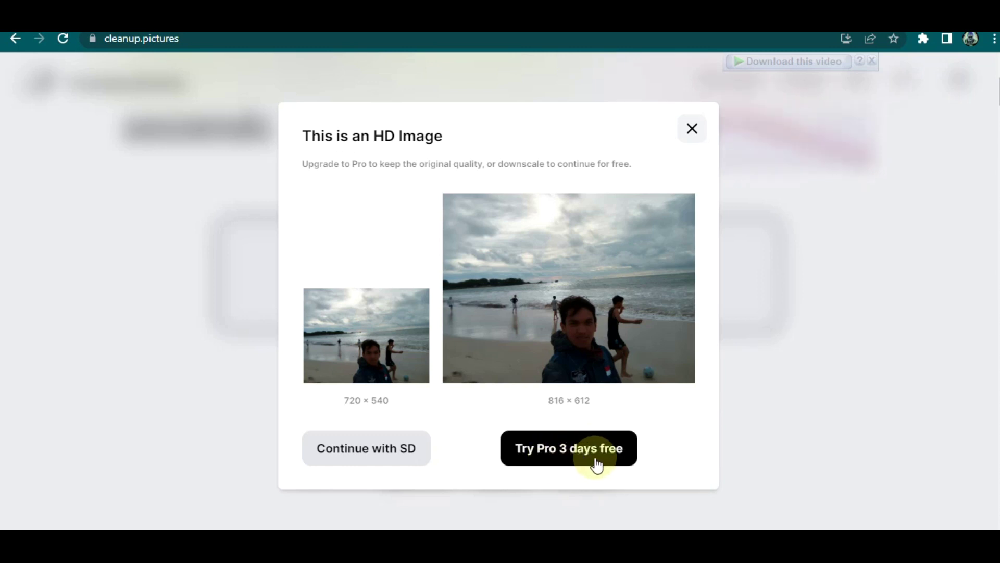
Skip the HD sign-in, re-upload aIMG_20171210_162557.jpg and continue with the free 720×540 SD version
left_click(553, 457)
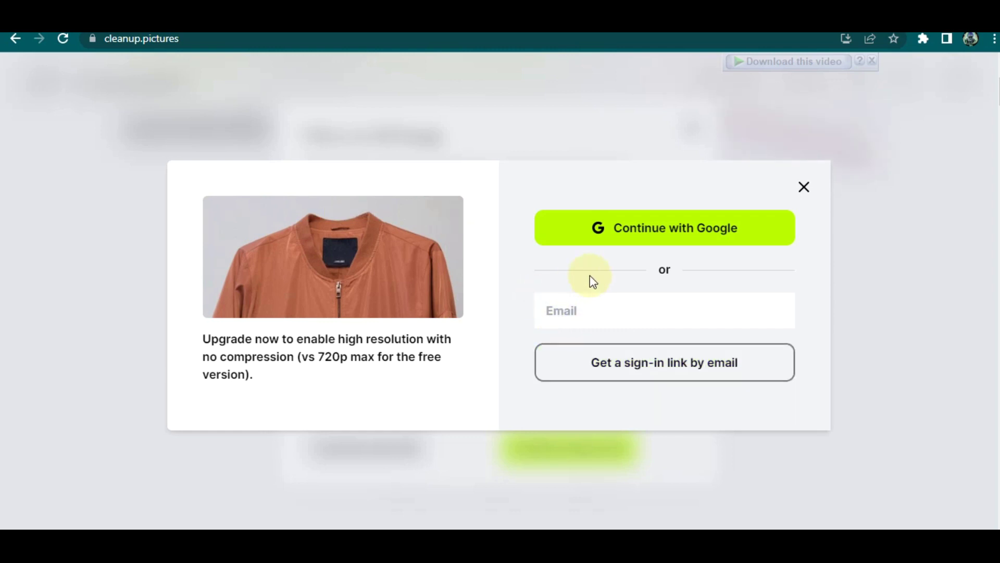
left_click(804, 188)
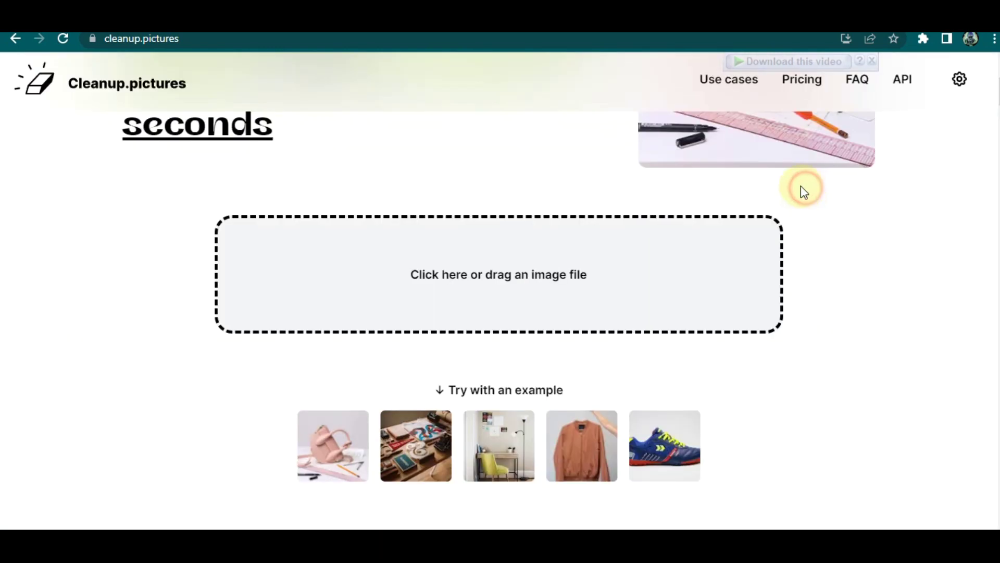
left_click(508, 278)
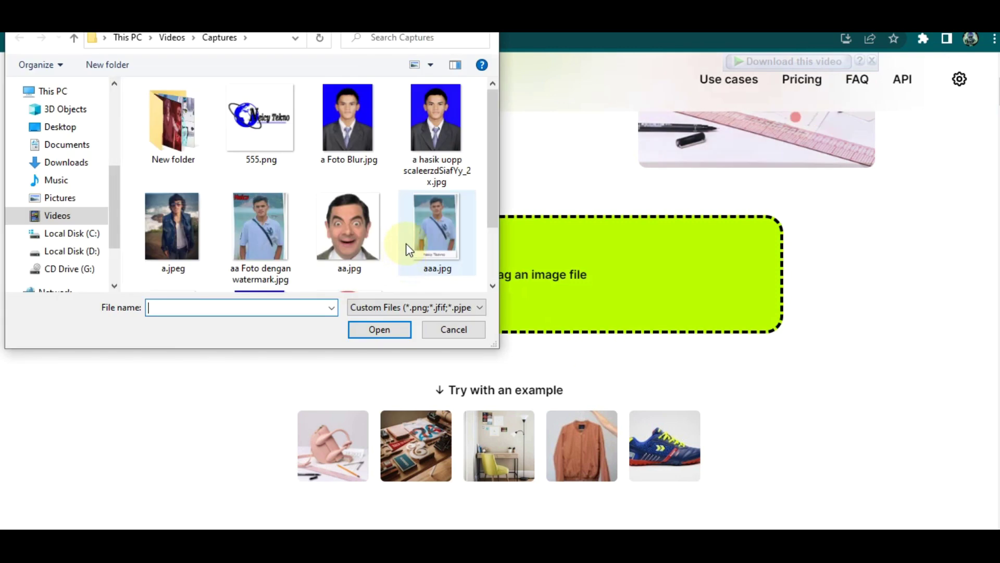
left_click(435, 243)
left_click(380, 329)
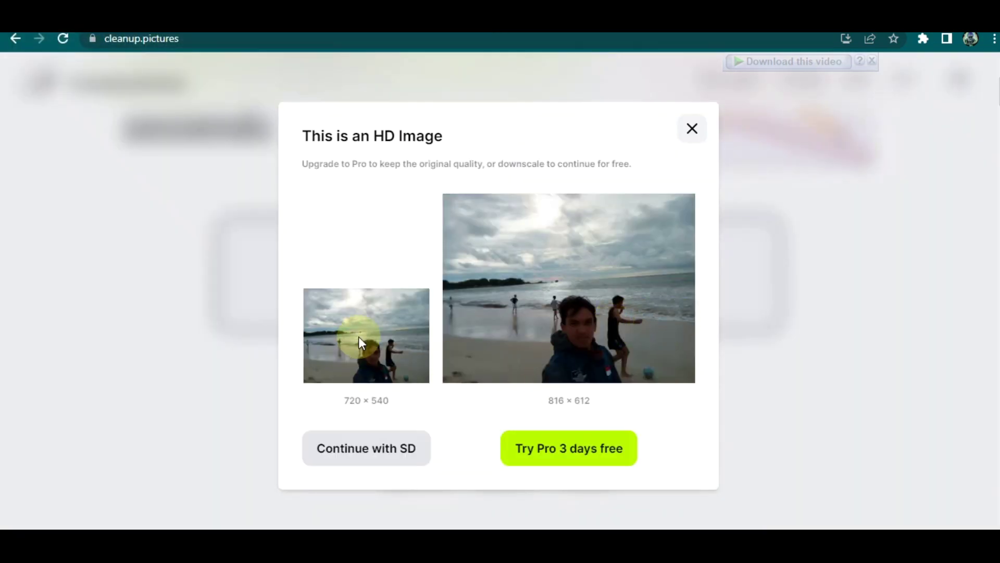
left_click(371, 454)
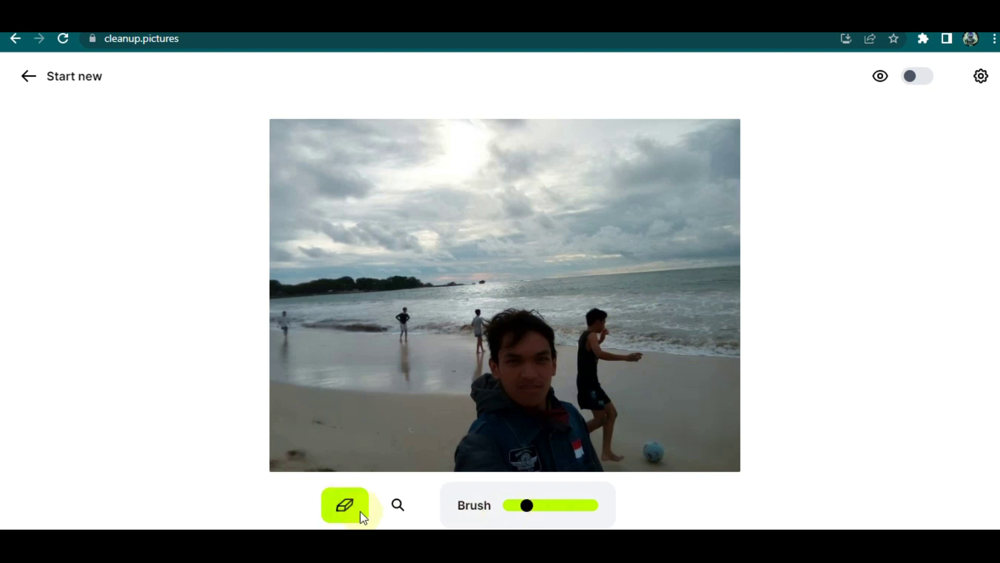
Shrink the eraser brush and paint out the running man and ball on the right
left_click(344, 505)
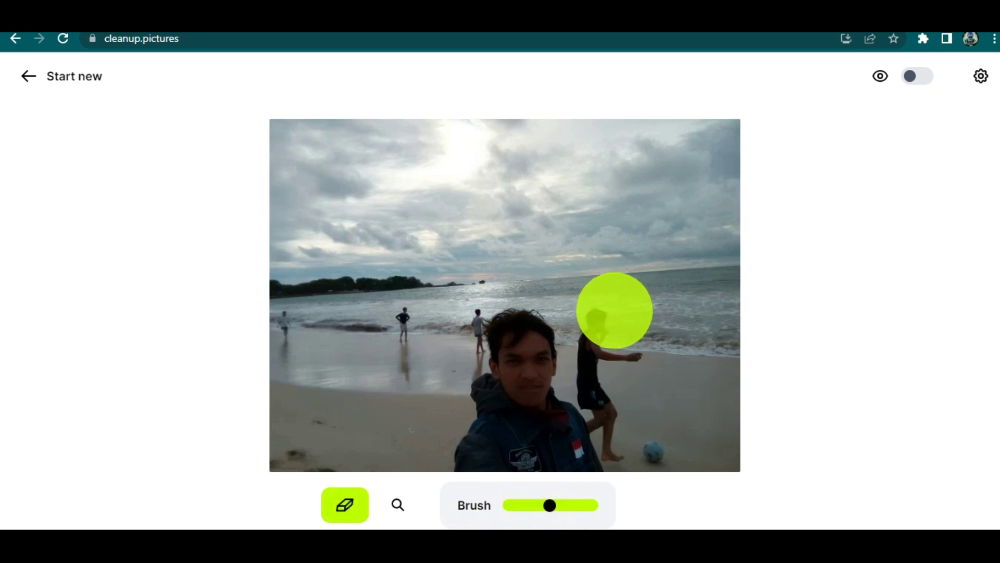
left_click_drag(550, 507, 529, 507)
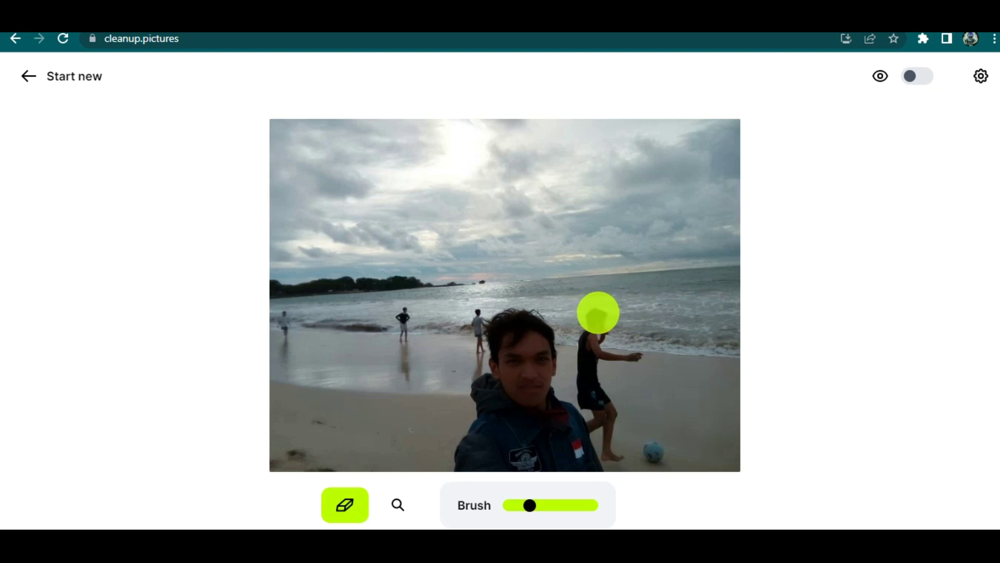
mouse_move(598, 312)
left_mouse_down()
mouse_move(589, 364)
mouse_move(643, 362)
mouse_move(593, 366)
mouse_move(598, 409)
mouse_move(621, 443)
mouse_move(649, 446)
mouse_move(630, 432)
mouse_move(603, 364)
left_mouse_up()
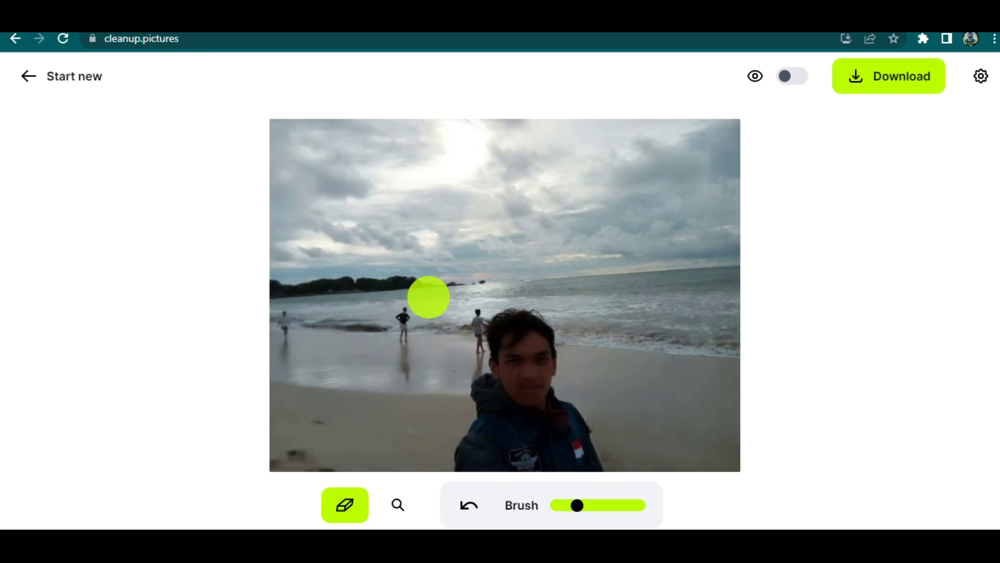
Erase the person in the sea, the one at the water's edge, and the far-left figure
left_click_drag(463, 315, 462, 361)
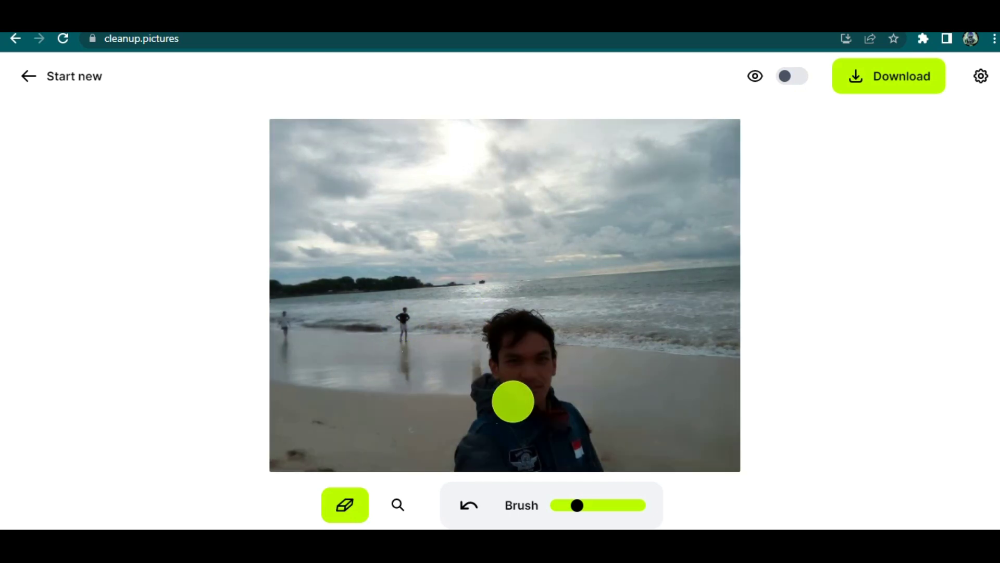
left_click_drag(479, 367, 462, 360)
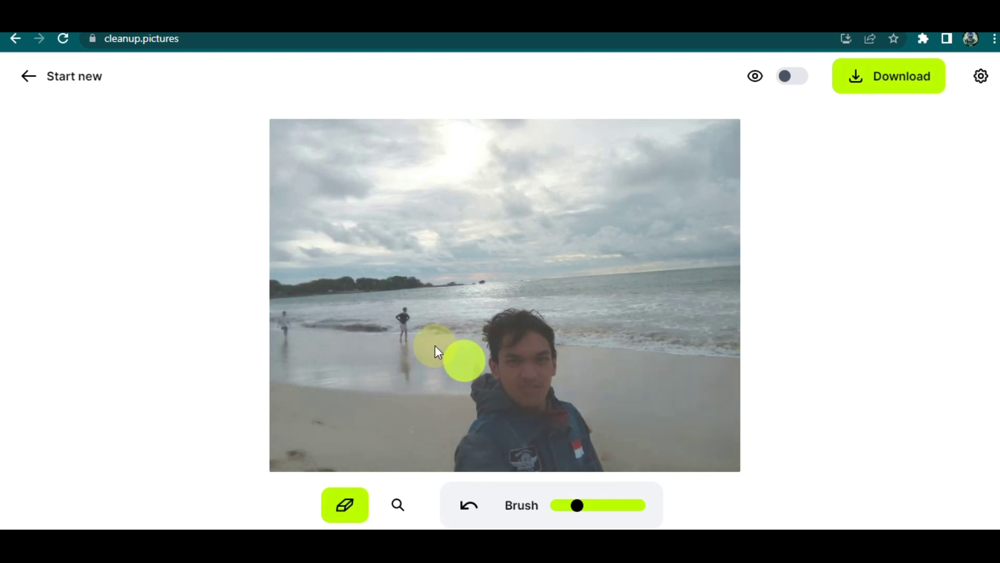
left_click_drag(405, 307, 410, 379)
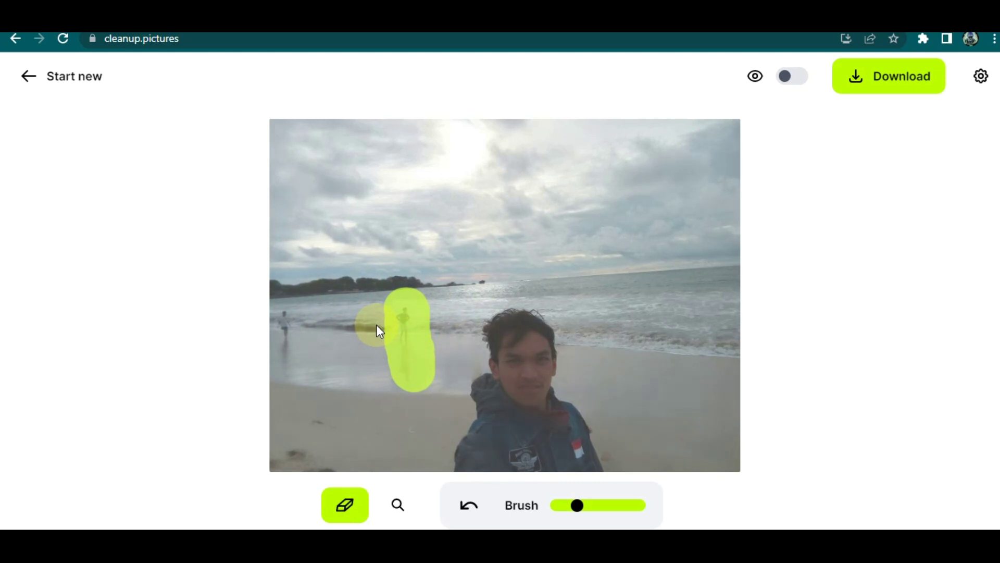
left_click_drag(284, 309, 293, 341)
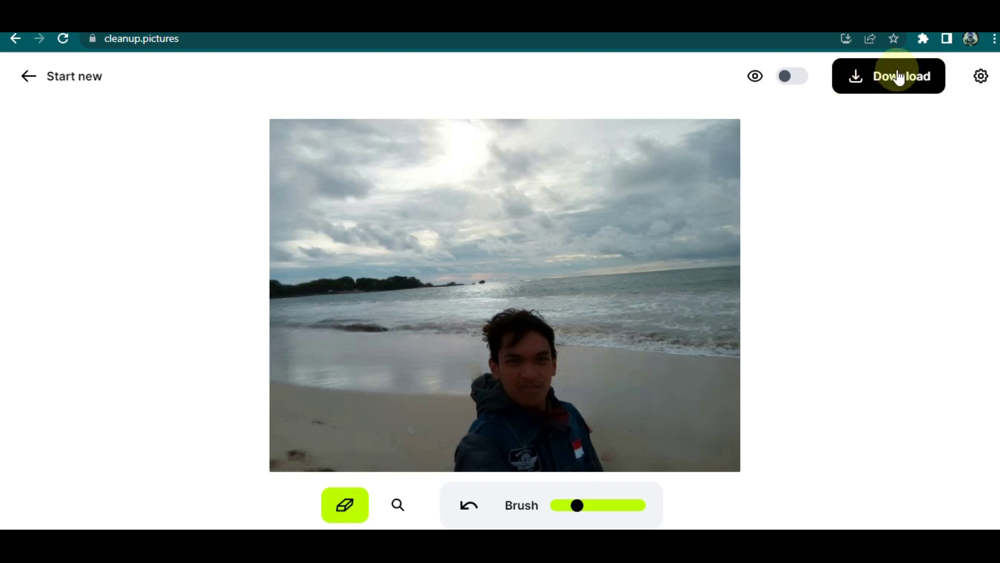
Download the cleaned photo as a jpg and open it from the browser's download bar
left_click(883, 83)
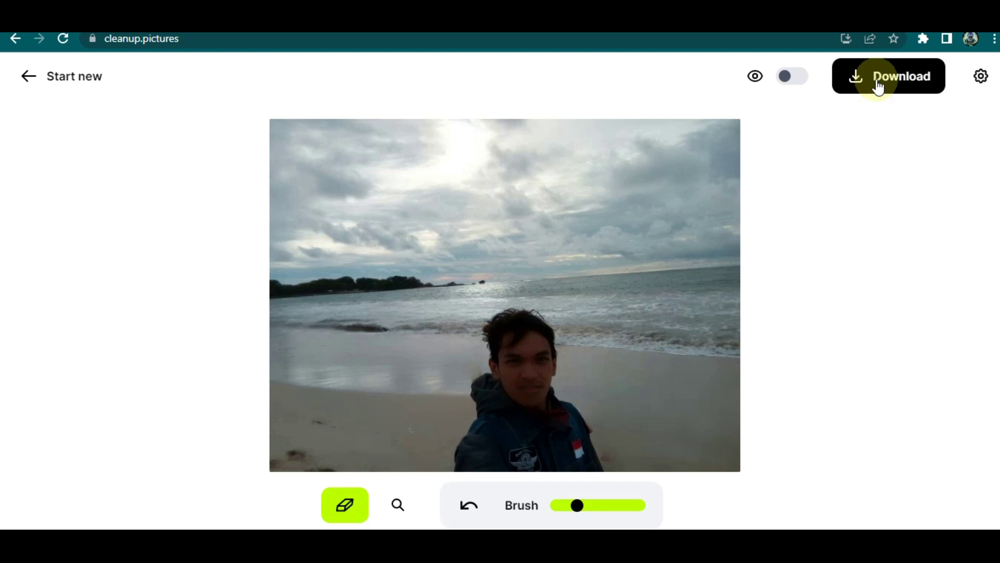
left_click(878, 87)
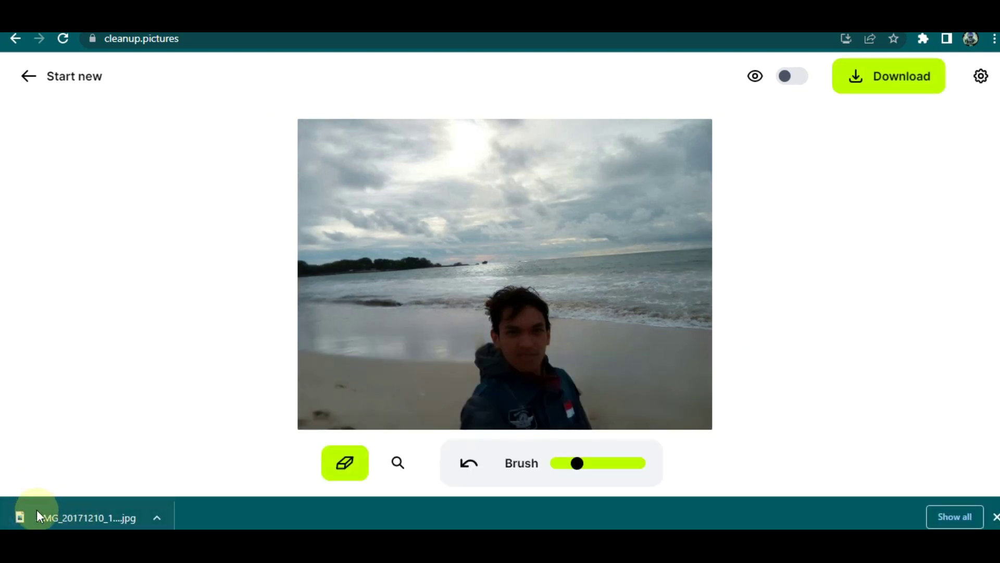
left_click(157, 518)
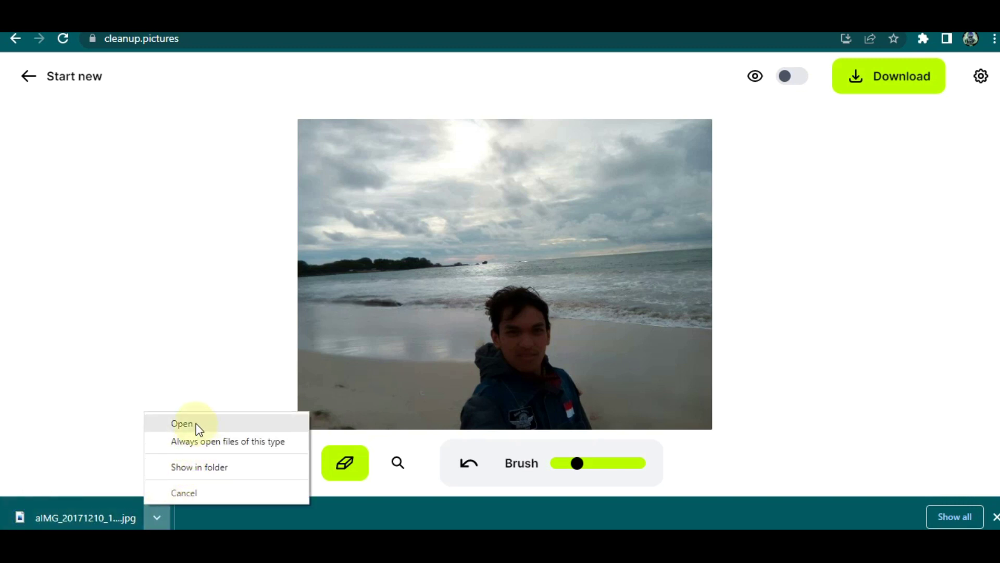
left_click(183, 424)
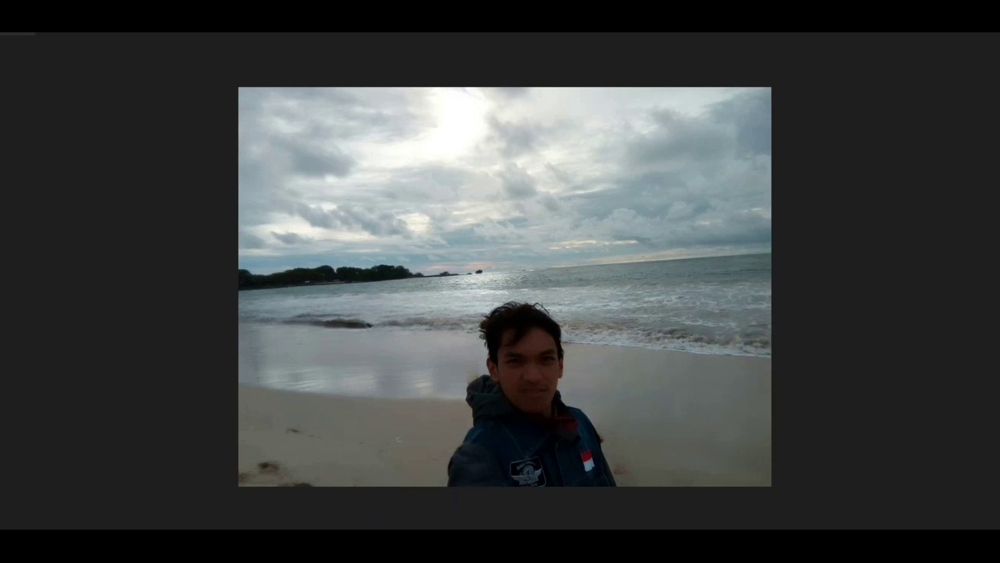
left_click(340, 482)
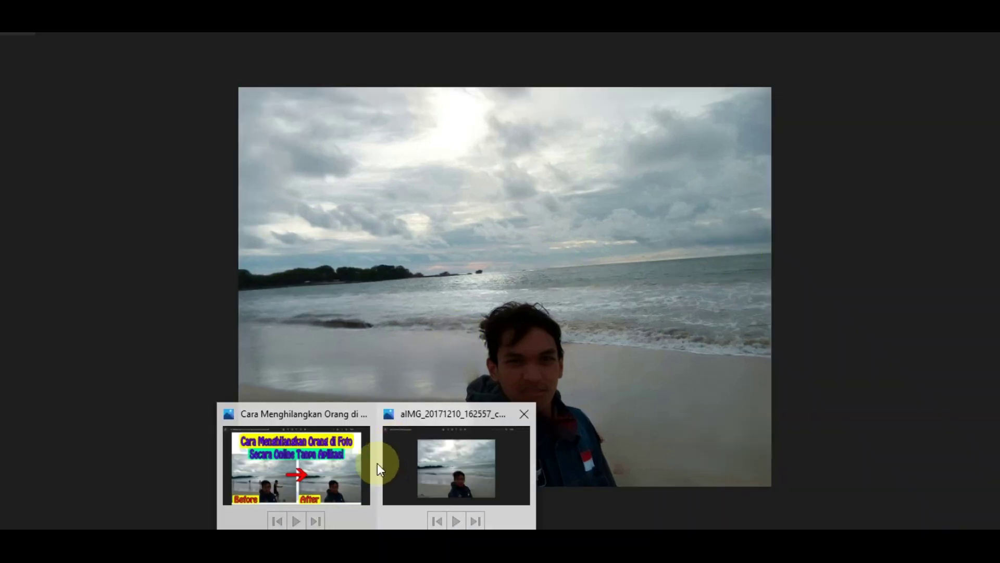
Switch to the 'Cara Menghilangkan Orang di Foto' before/after comparison image via its taskbar thumbnail
left_click(327, 457)
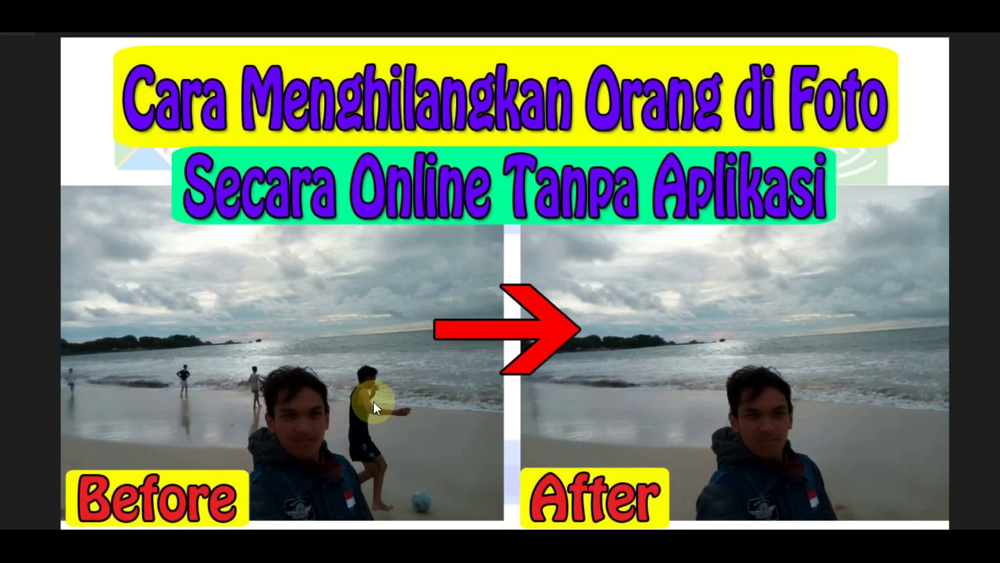